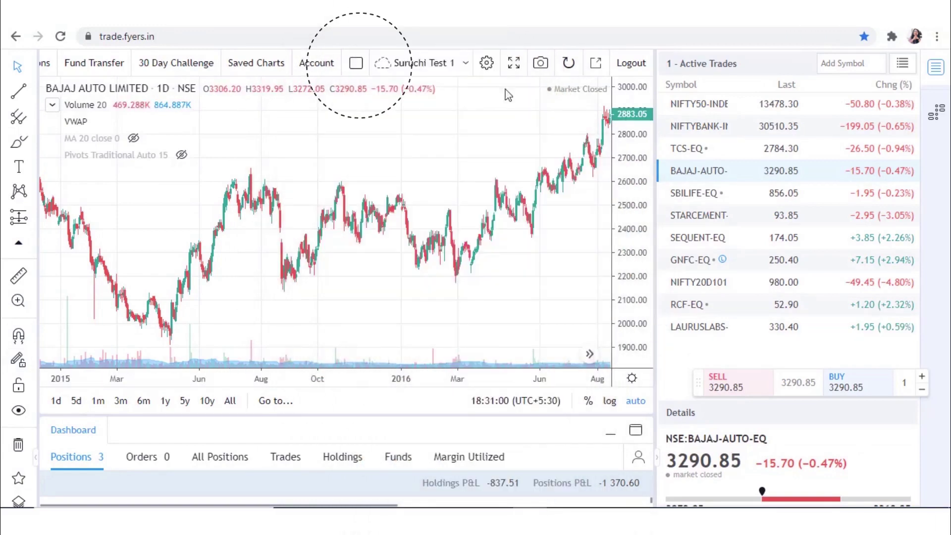
Load AXISBANK-EQ from the Active Trades watchlist onto the daily chart.
left_click(355, 65)
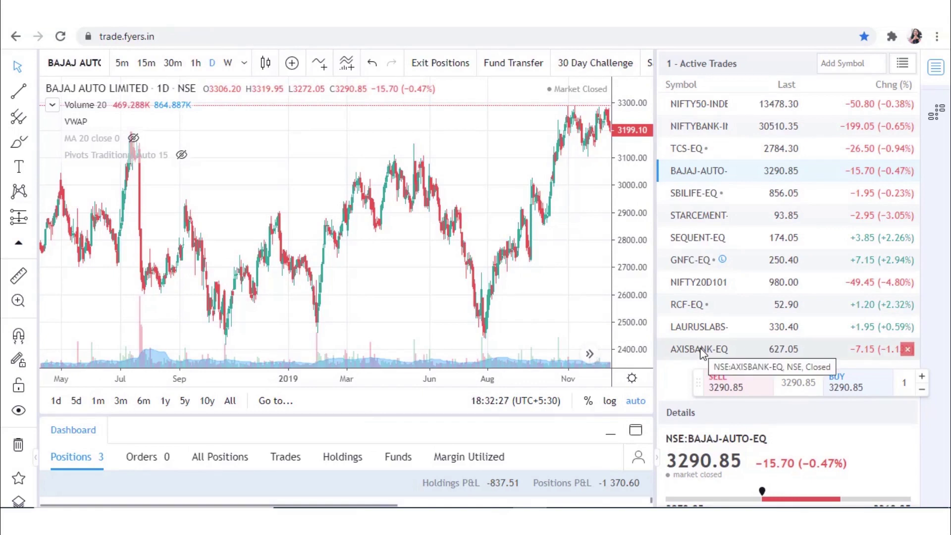
left_click(702, 351)
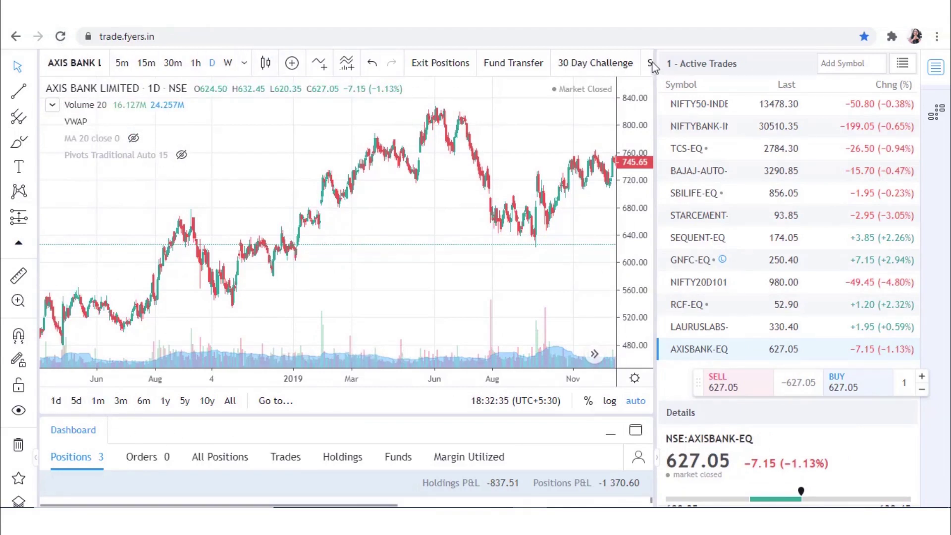
Apply the two-pane vertical split layout to show two side-by-side Axis Bank daily charts.
left_click(646, 63)
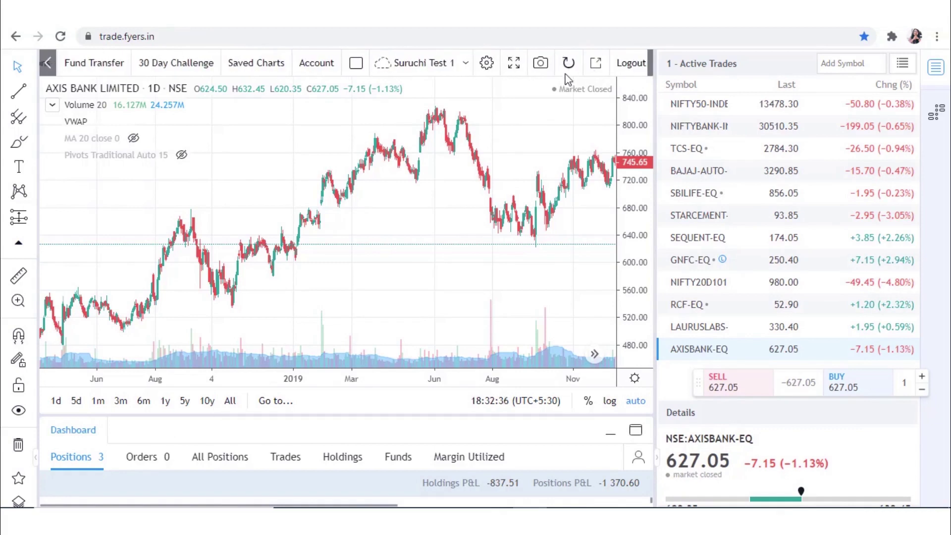
left_click(355, 67)
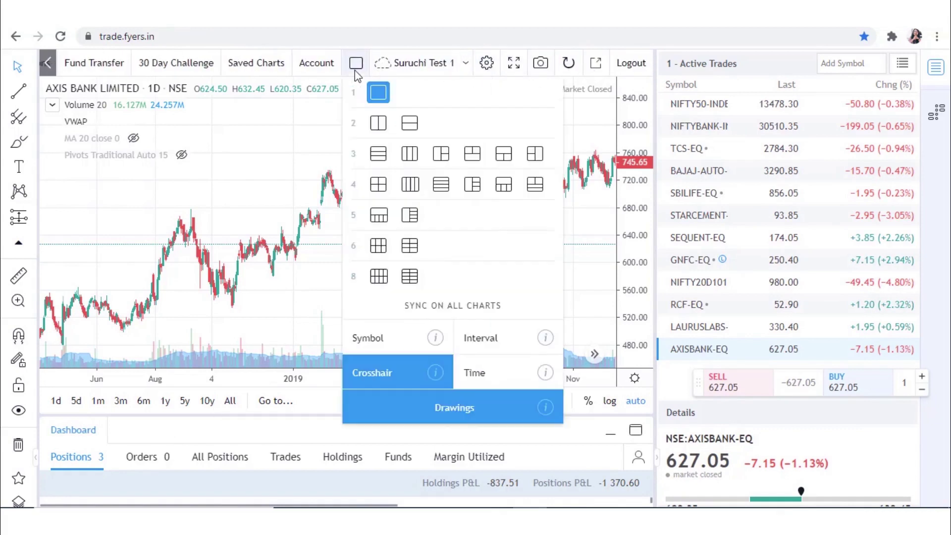
left_click(378, 124)
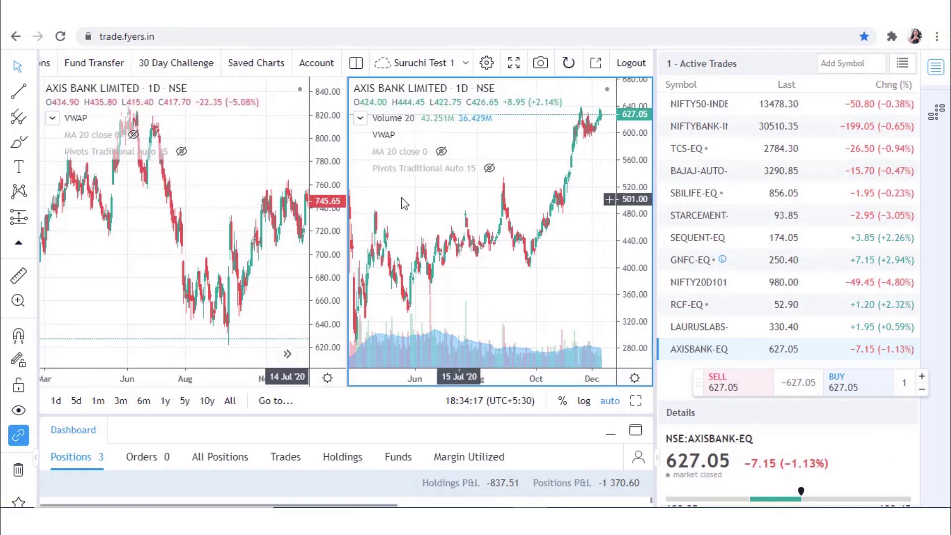
mouse_move(165, 155)
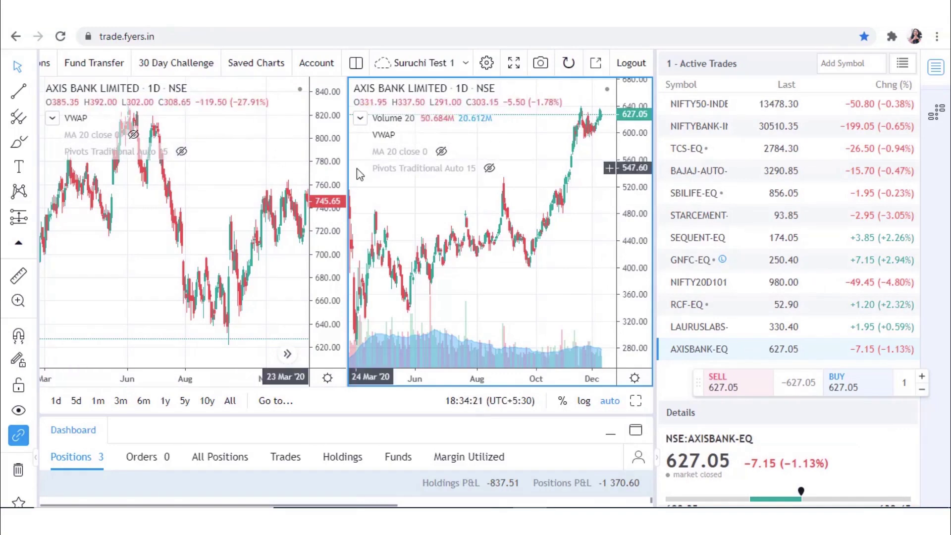
Turn off interval sync and switch the left Axis Bank chart to weekly (W) candles.
left_click(356, 63)
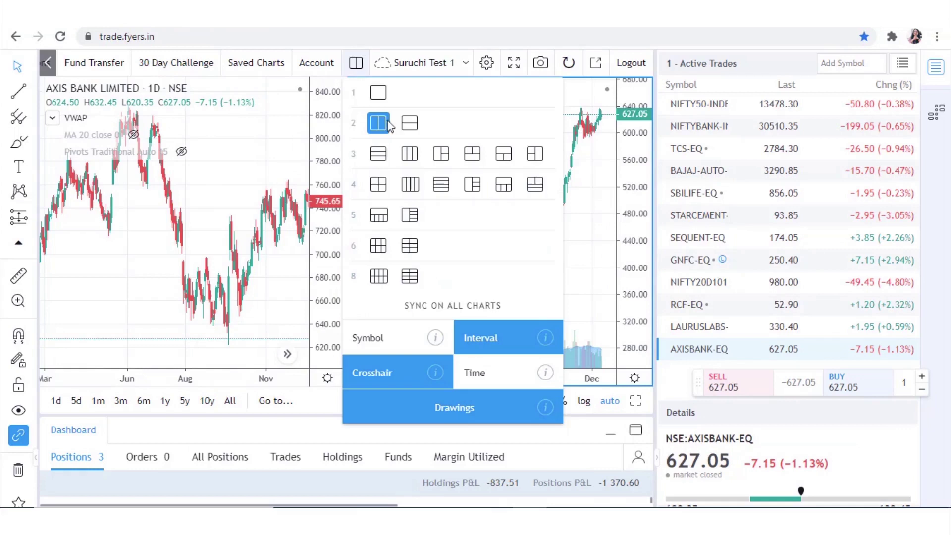
left_click(496, 337)
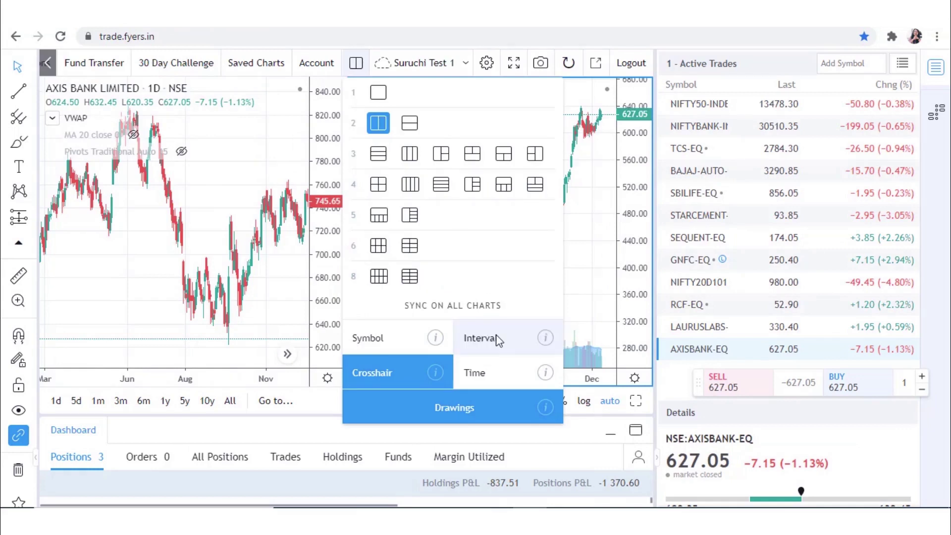
left_click(297, 264)
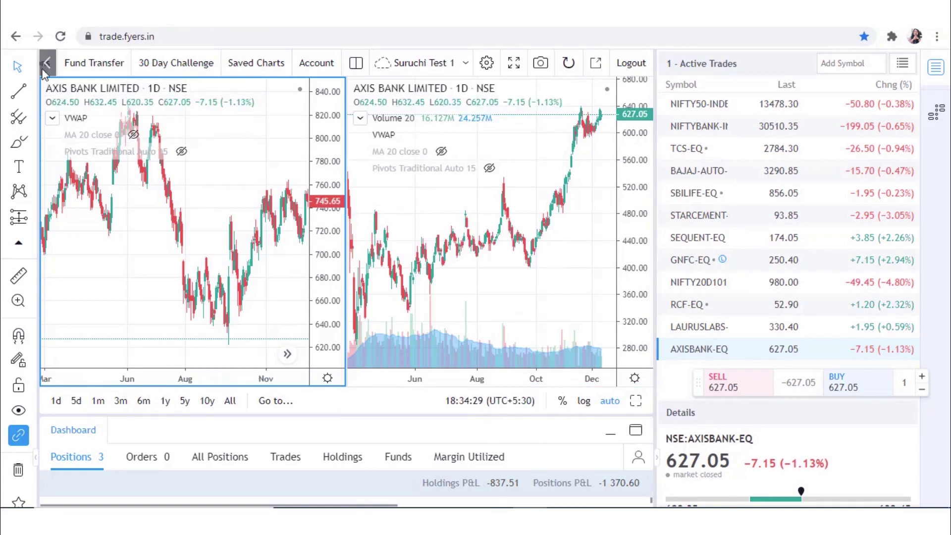
left_click(47, 64)
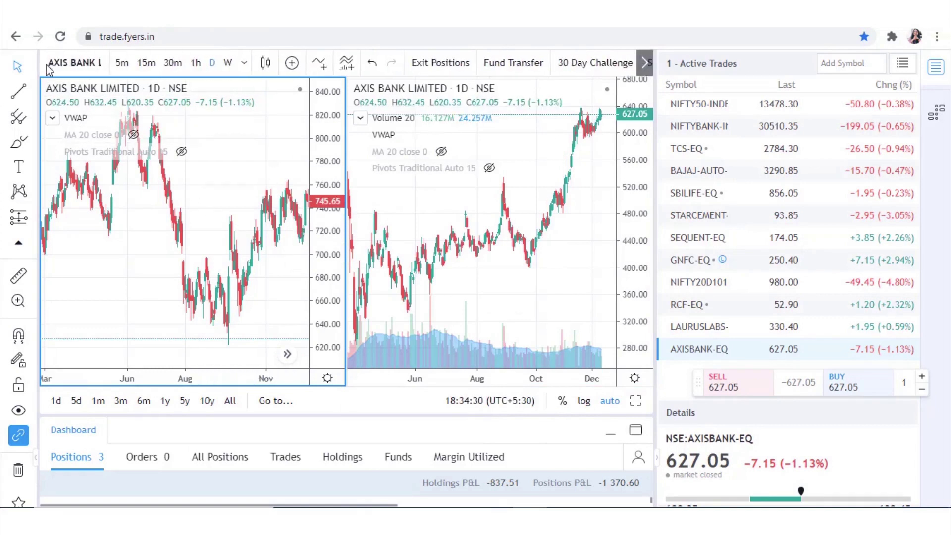
left_click(229, 63)
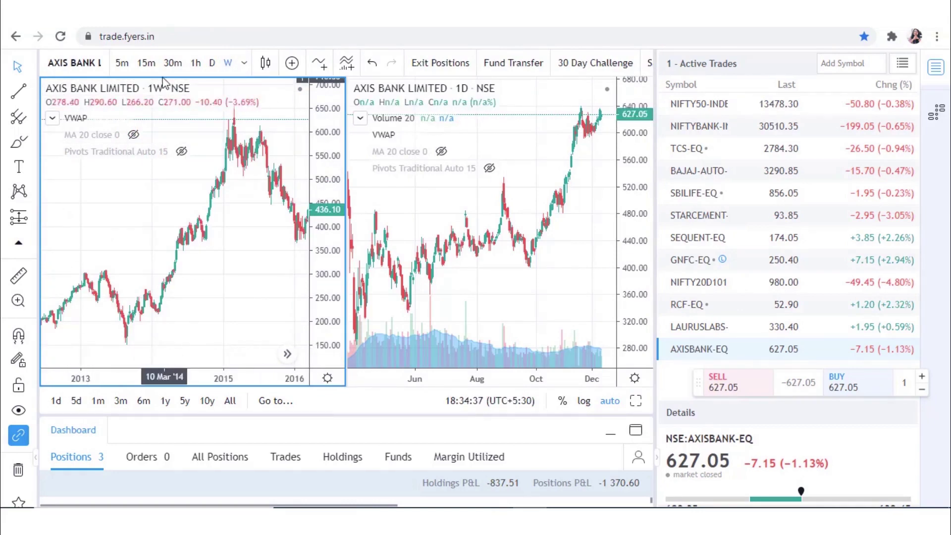
Re-enable Interval under Sync on all charts, putting both panes on weekly candles.
scroll(164, 63, "down", 5)
left_click(357, 63)
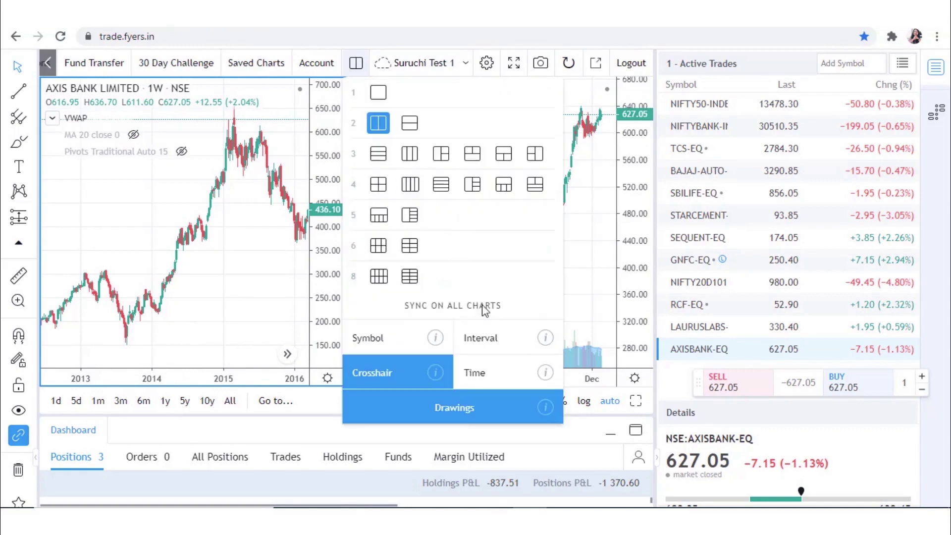
left_click(505, 339)
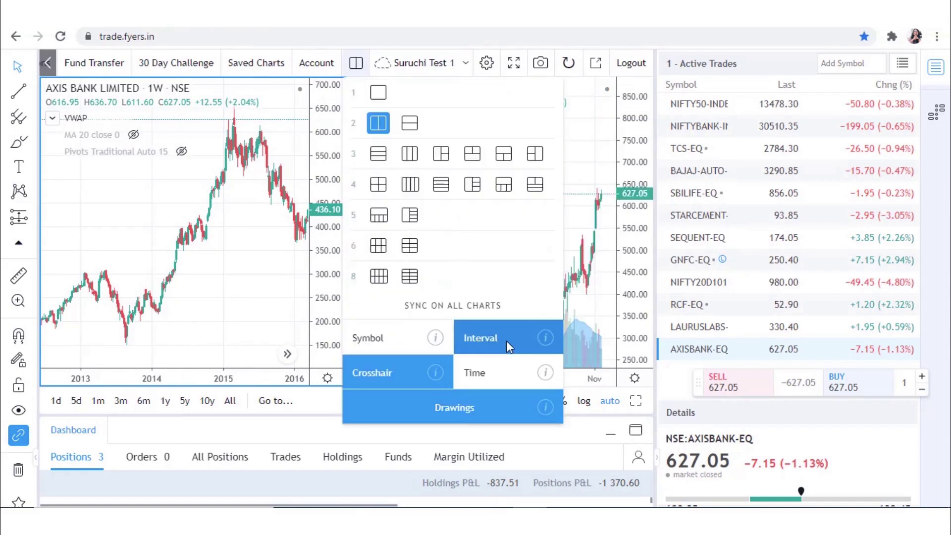
left_click(280, 272)
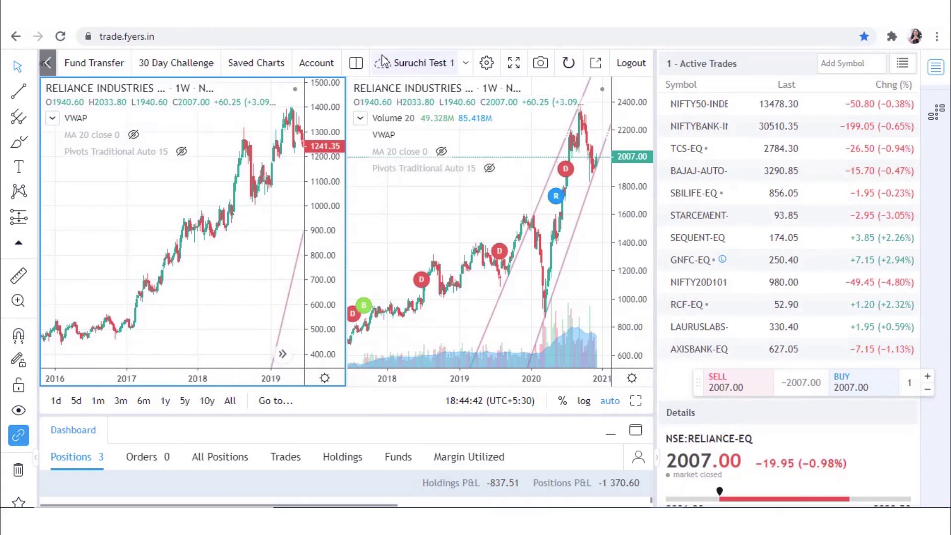
Toggle Symbol under Sync on all charts in the layout settings.
left_click(357, 63)
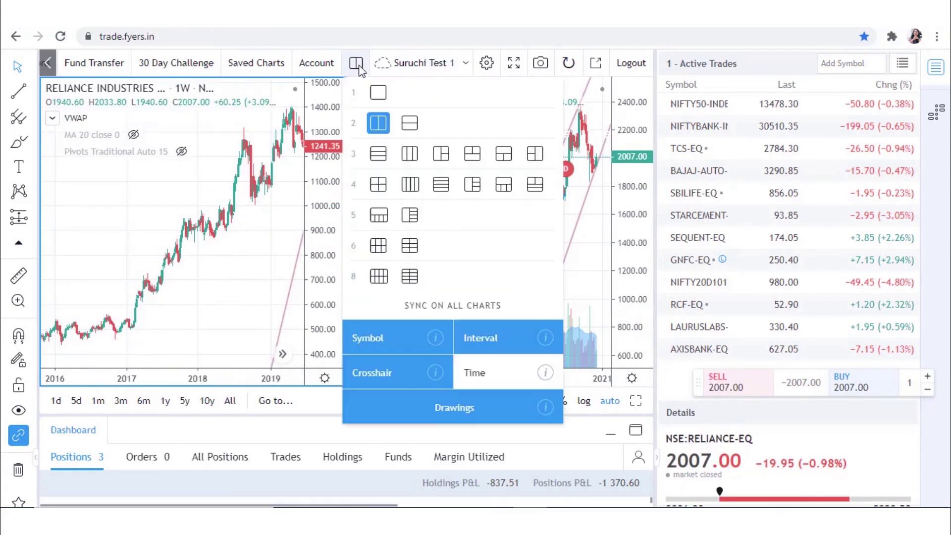
left_click(403, 334)
left_click(267, 239)
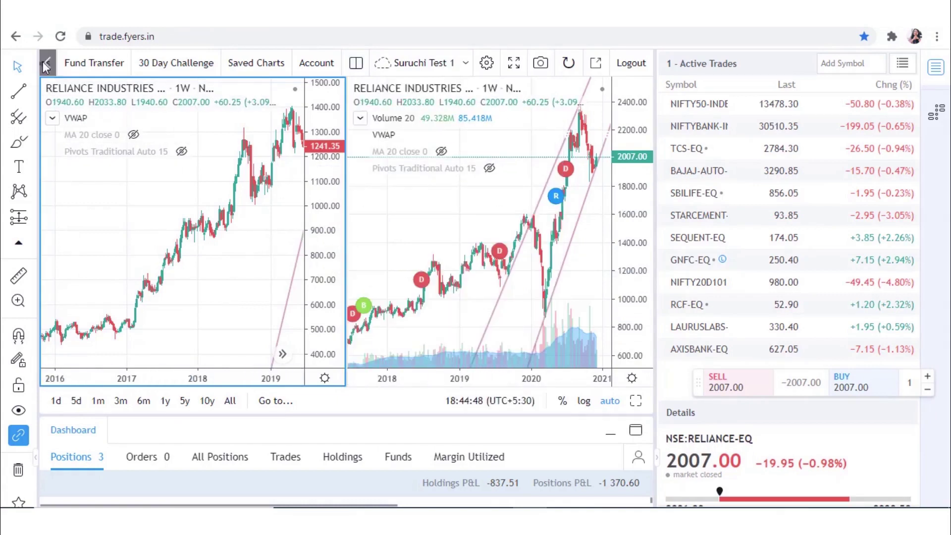
Search 'MAR' and load MARUTI SUZUKI INDIA on the left chart.
scroll(47, 65, "up", 3)
left_click(89, 63)
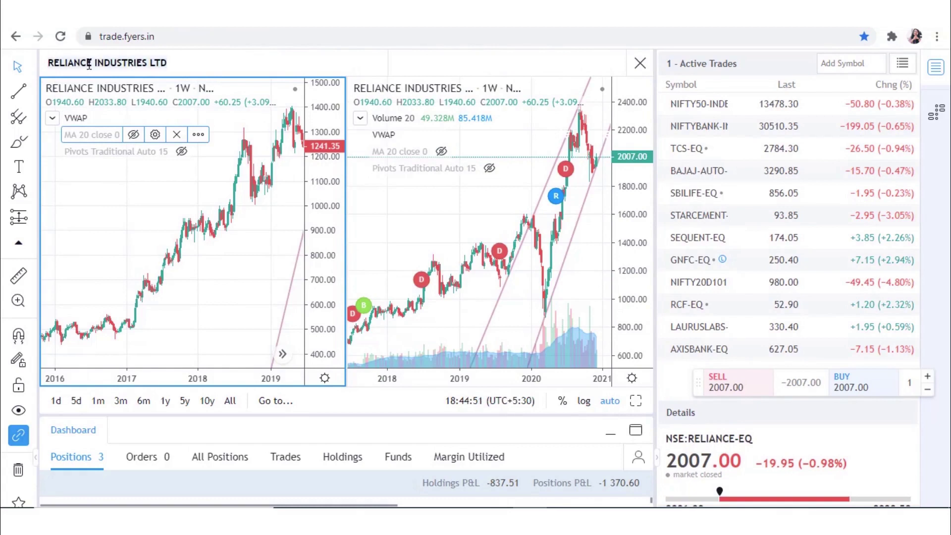
type("MARUTI")
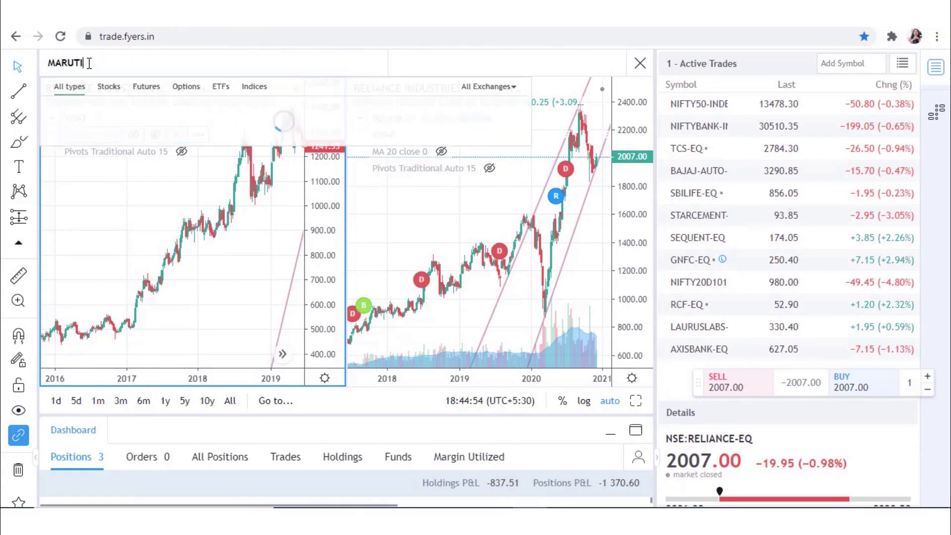
left_click(229, 131)
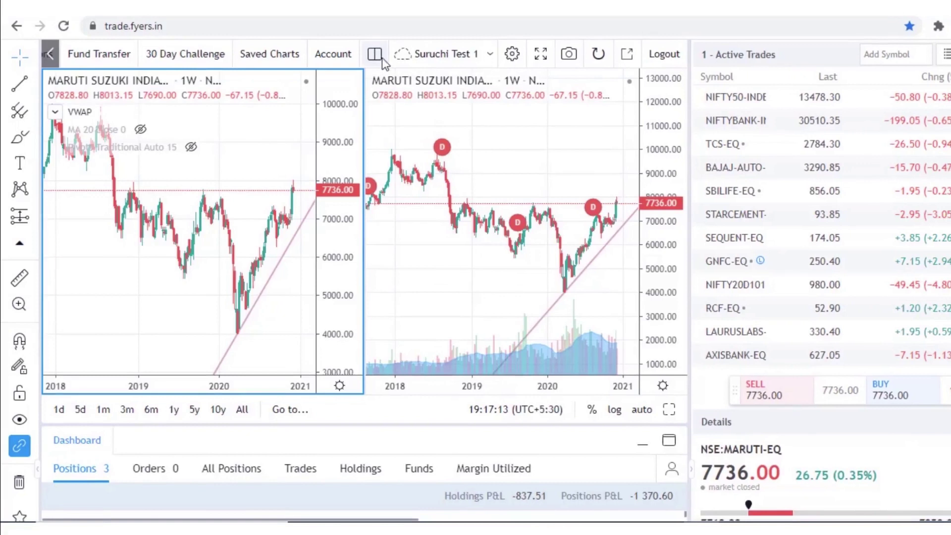
Enable Crosshair under Sync on all charts for both Maruti Suzuki panes.
left_click(375, 53)
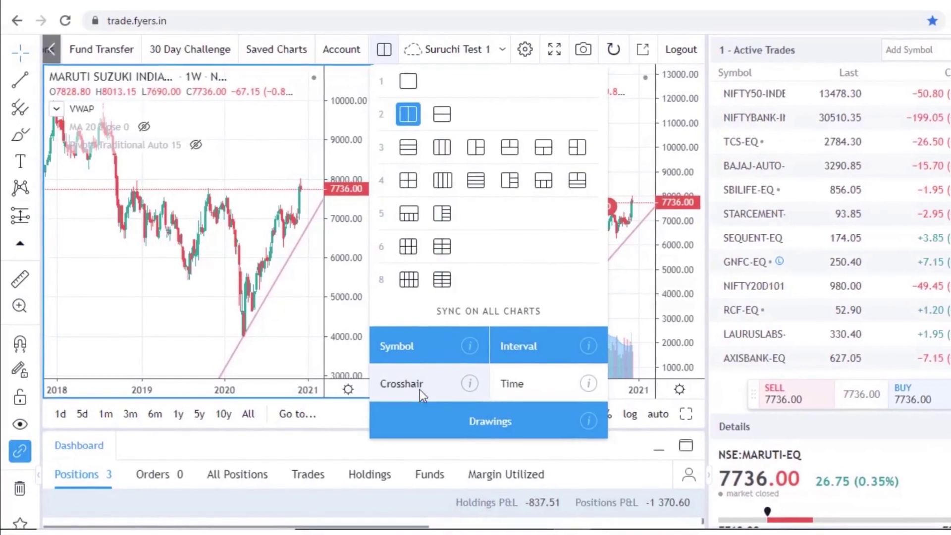
left_click(420, 389)
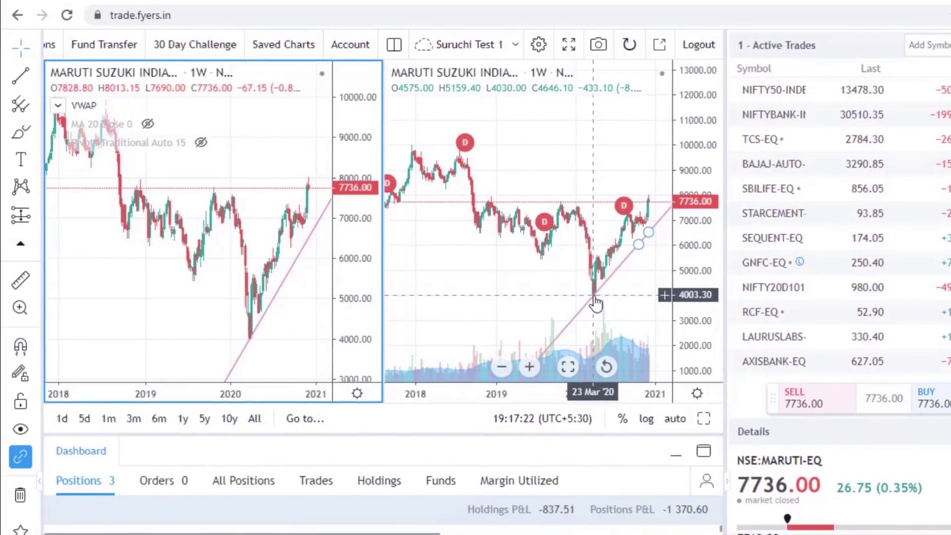
left_click(394, 44)
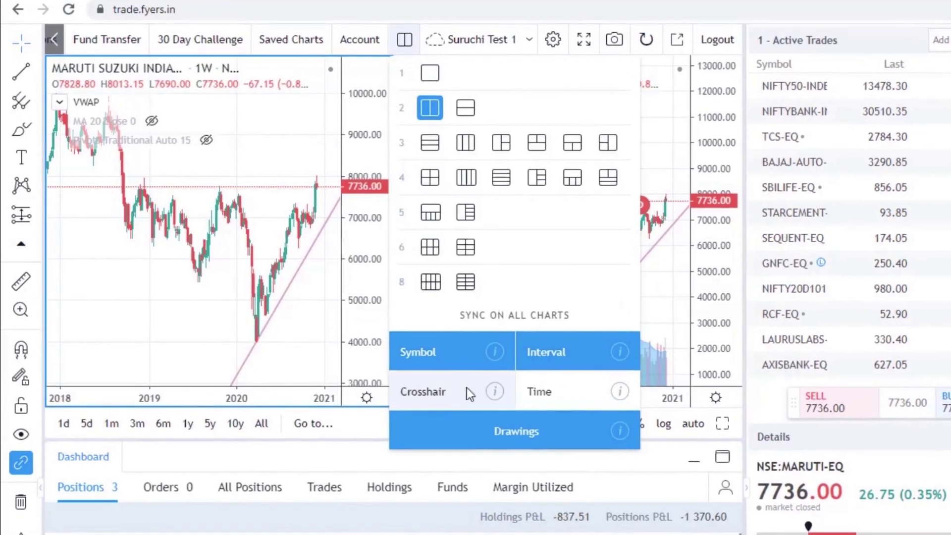
left_click(429, 391)
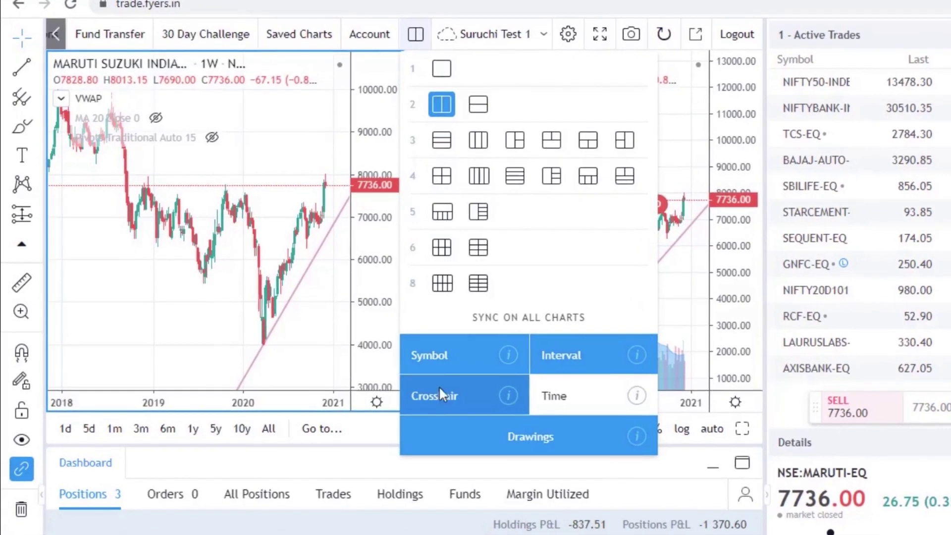
left_click(328, 283)
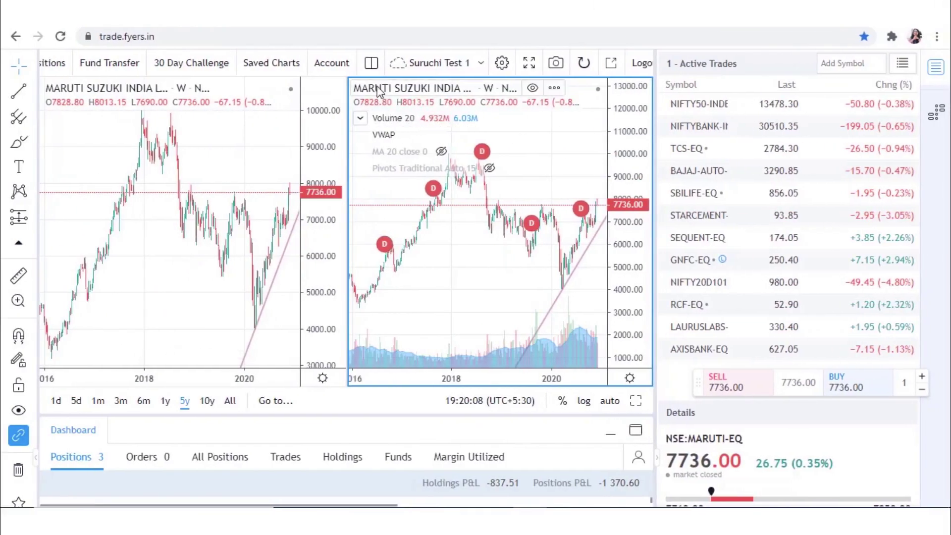
Disable Time under Sync on all charts, leaving only symbol and interval synced.
left_click(370, 63)
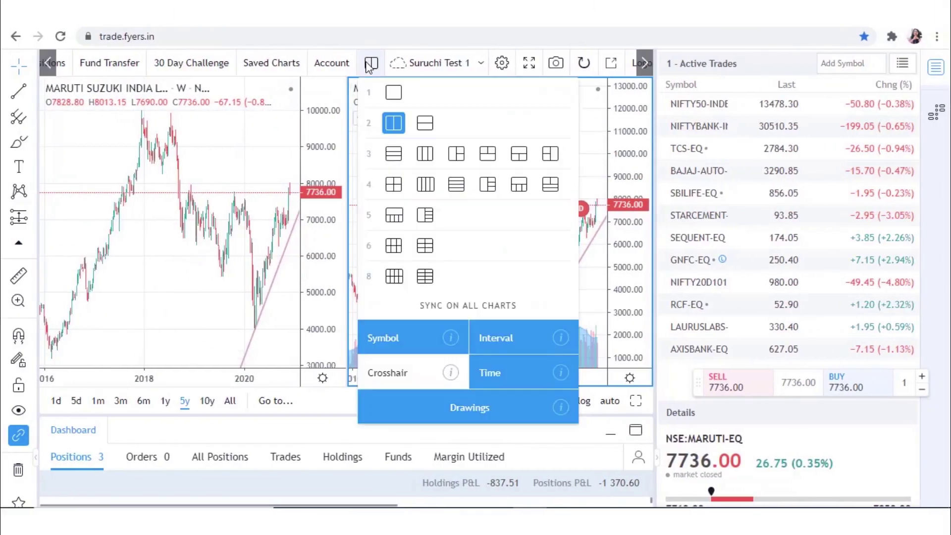
left_click(500, 375)
left_click(261, 325)
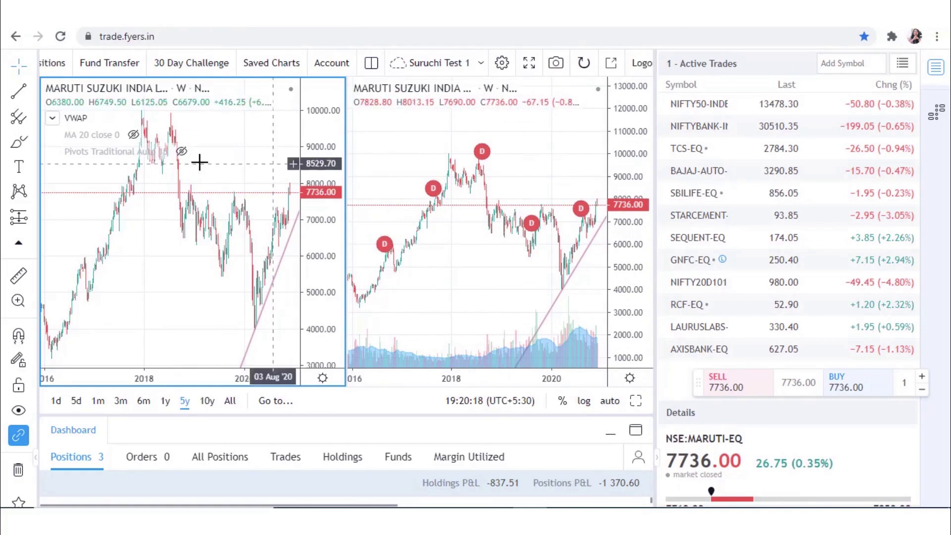
left_click(371, 62)
left_click(492, 372)
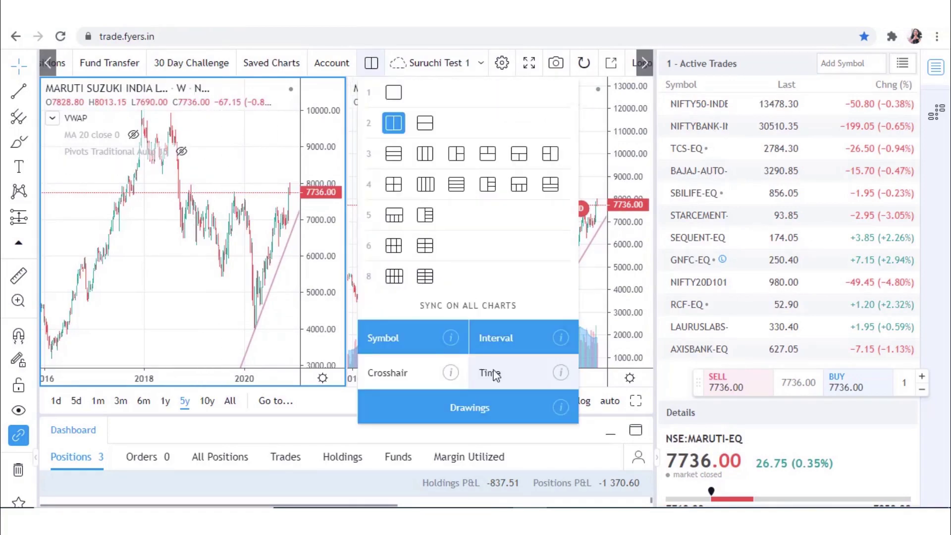
left_click(259, 274)
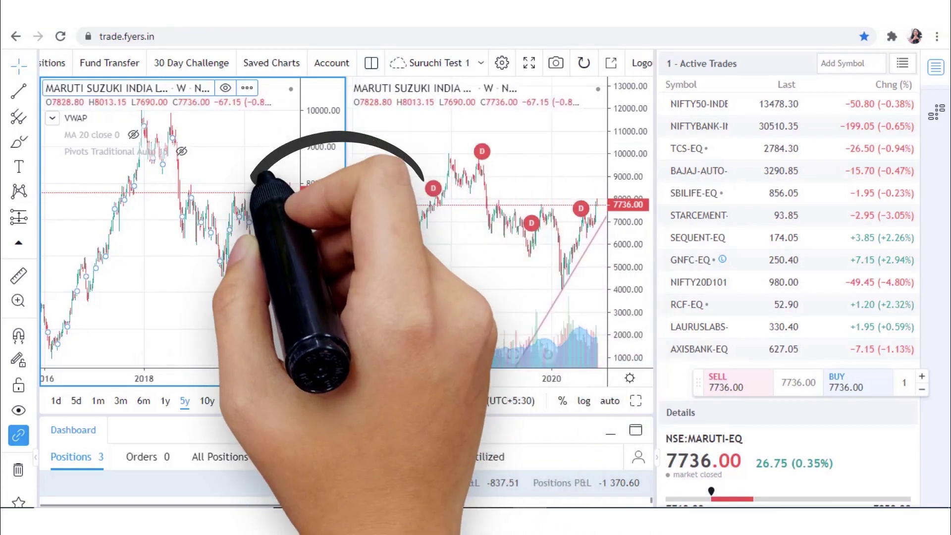
Set both Maruti Suzuki charts to the 10y range, spanning 2011 to 2020.
left_click(207, 401)
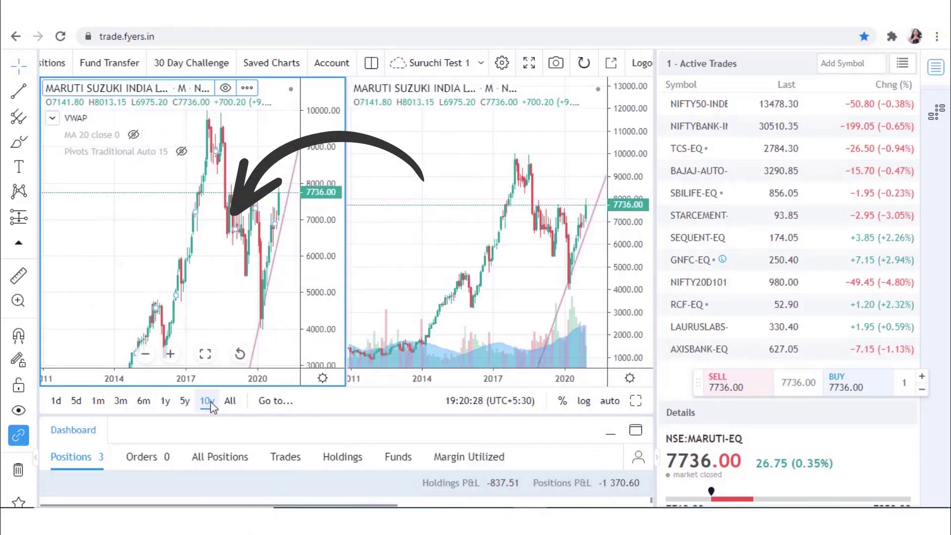